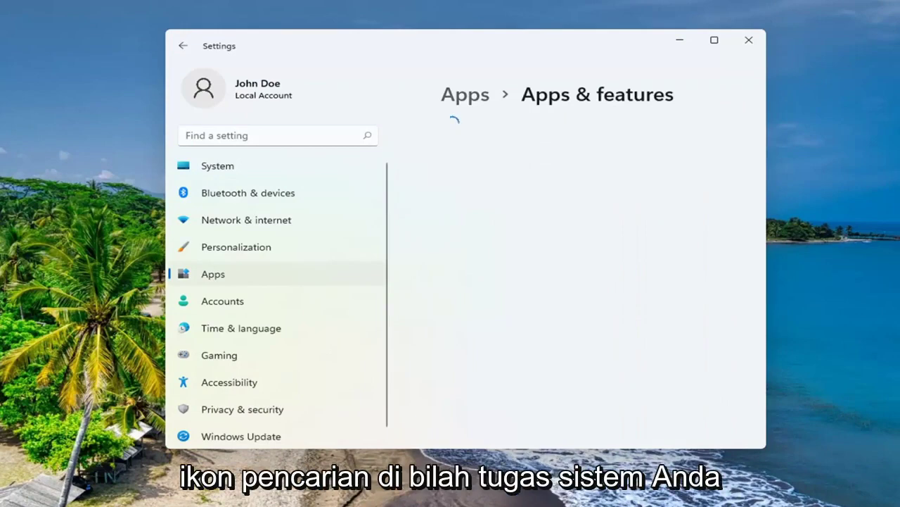
Step: Search the installed apps list for "mail" and open the advanced options of Mail and Calendar
scroll(529, 314, down, 2)
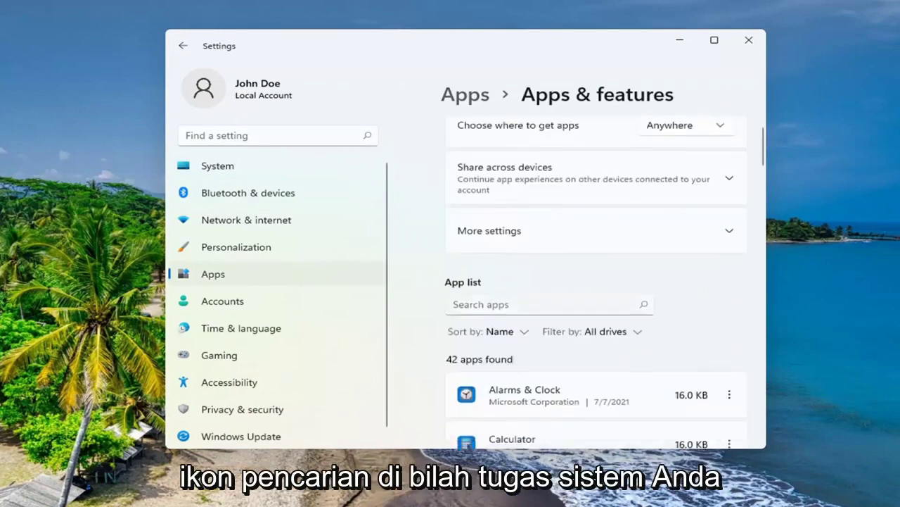
click(492, 272)
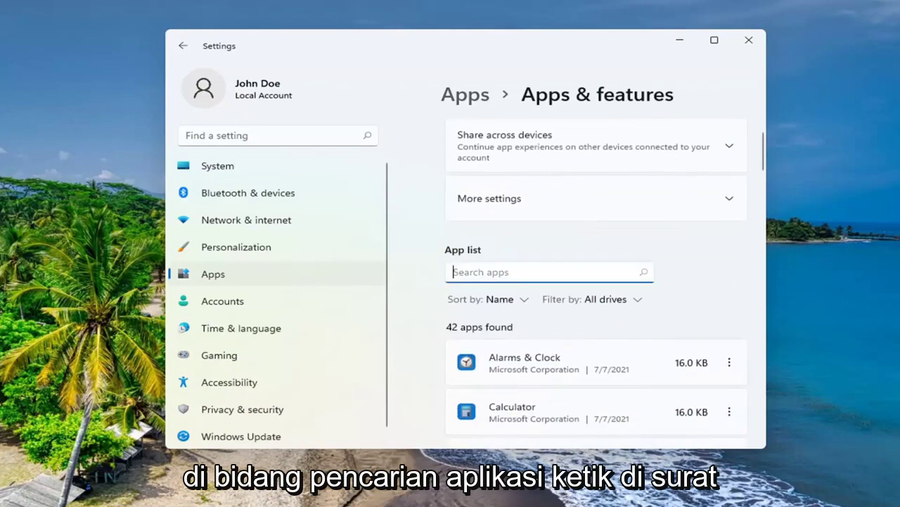
text(mail)
scroll(599, 316, down, 1)
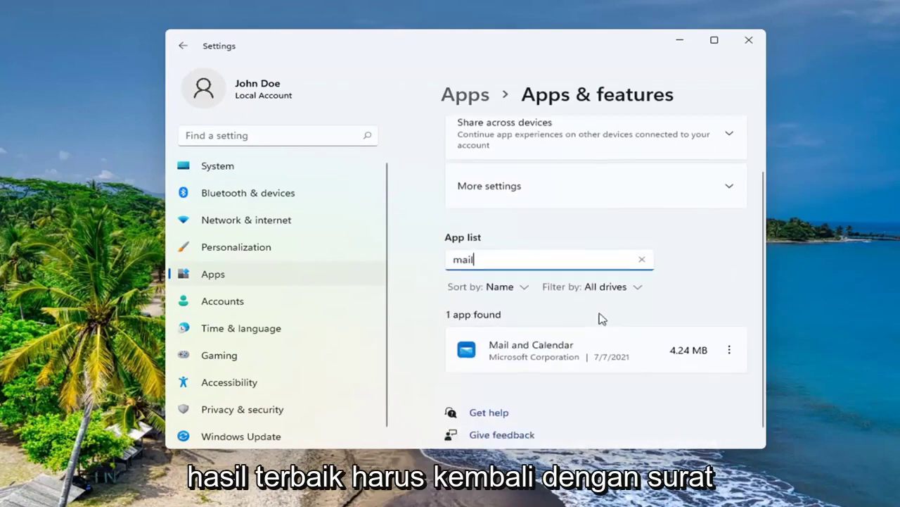
click(730, 341)
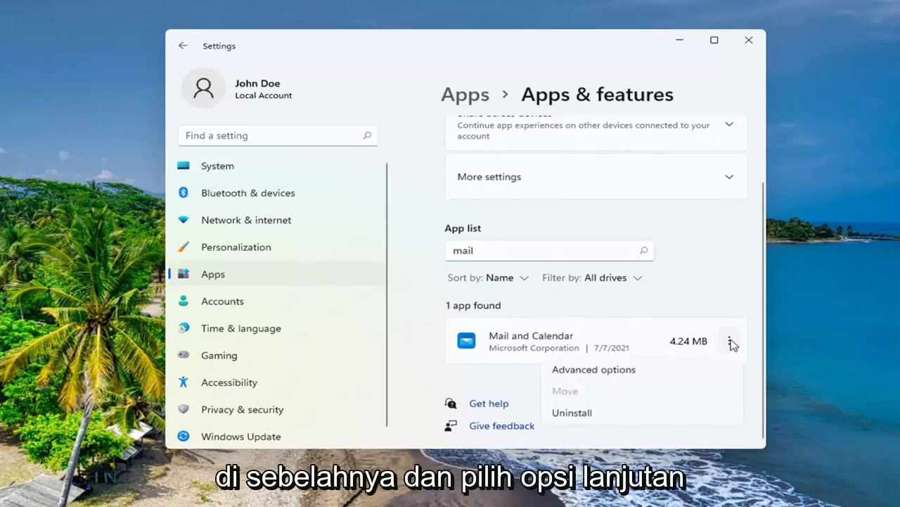
click(593, 370)
Step: Repair the Mail and Calendar app while keeping its data
scroll(584, 351, down, 3)
scroll(570, 348, down, 10)
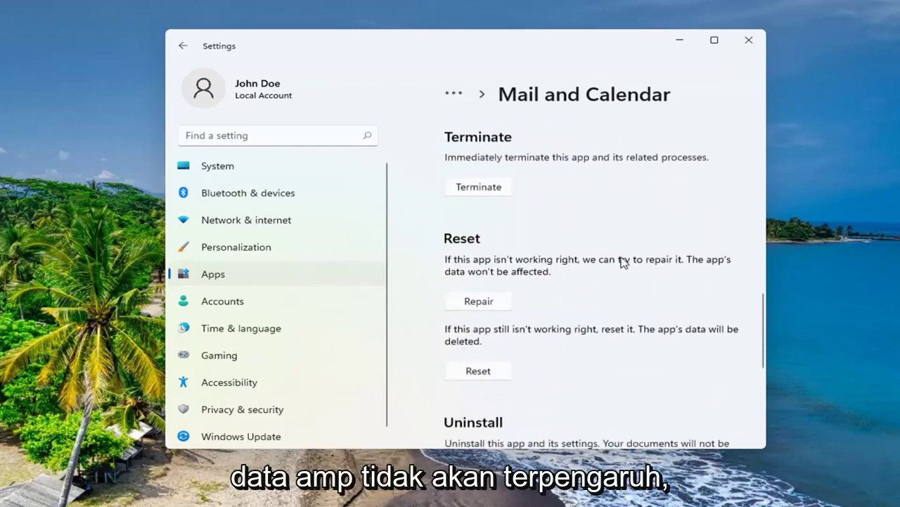
click(477, 304)
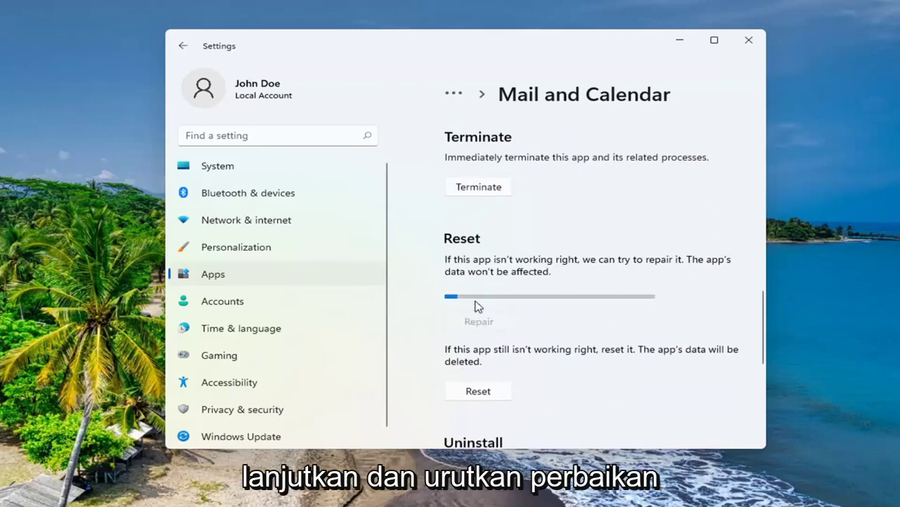
Step: Reset the Mail and Calendar app, agreeing to the permanent deletion of its data, preferences and sign-in details
scroll(476, 305, down, 1)
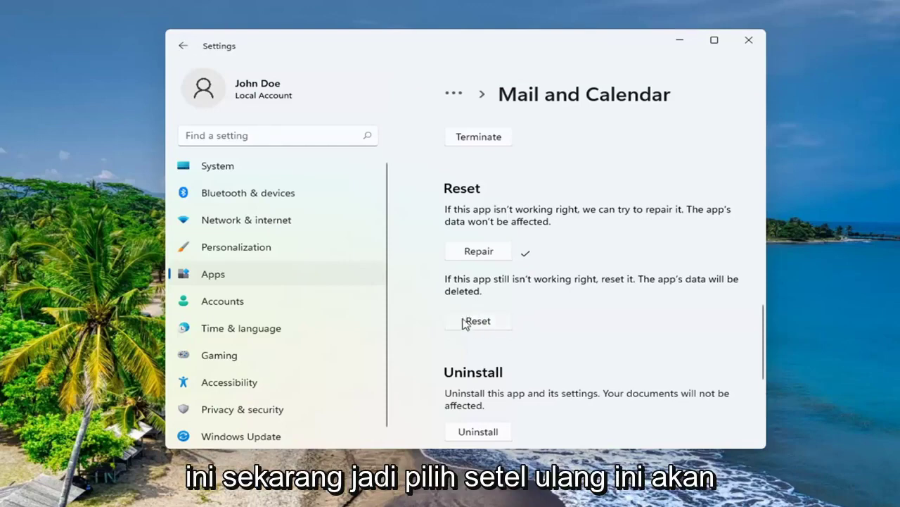
click(472, 323)
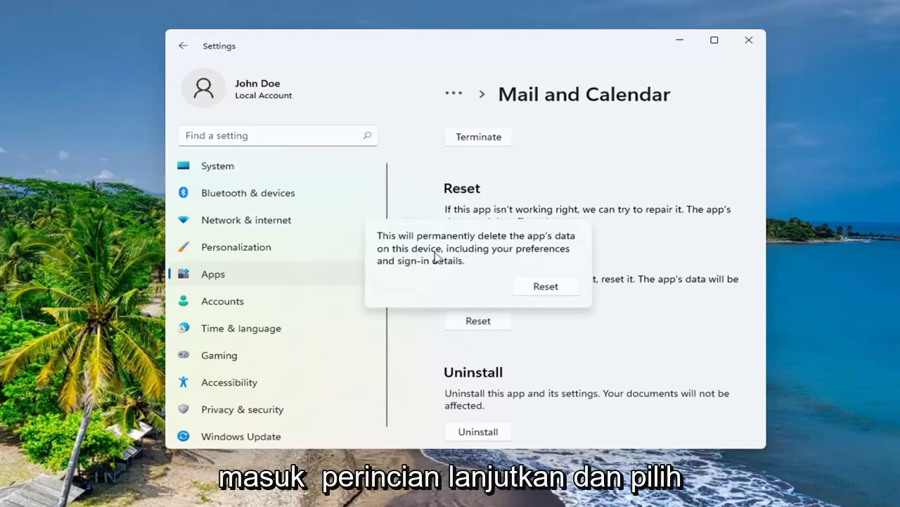
click(555, 287)
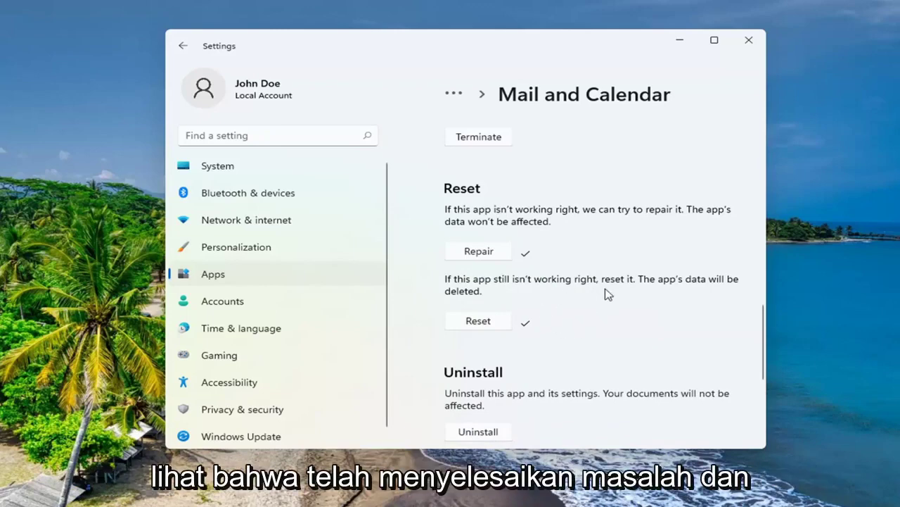
Step: Uninstall the Mail and Calendar app along with its related info
scroll(606, 294, down, 1)
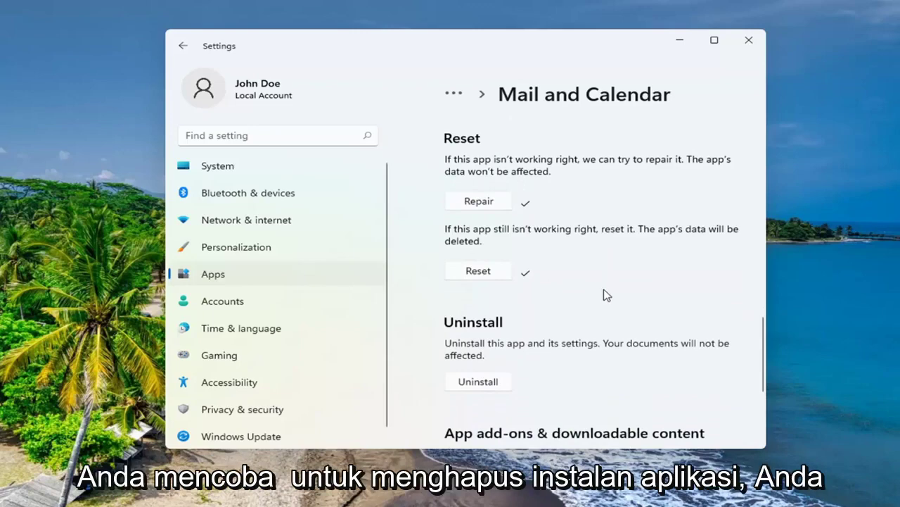
click(478, 381)
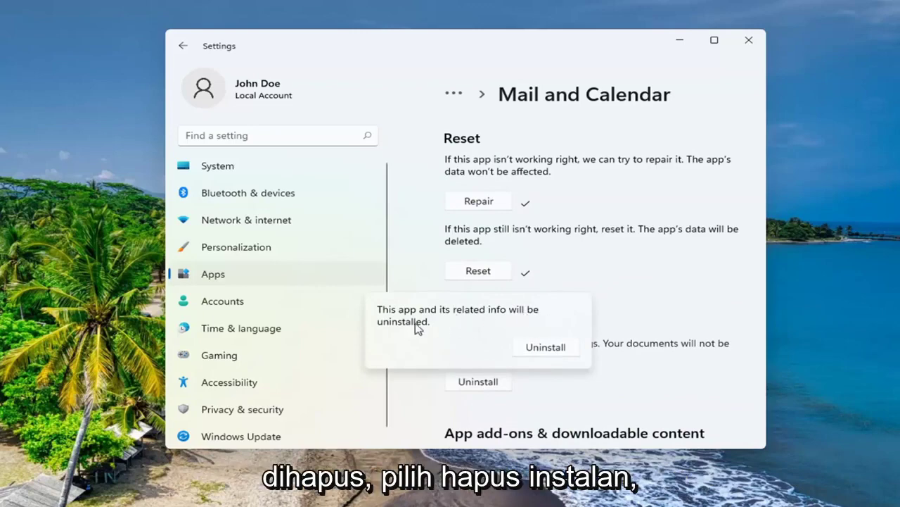
click(540, 354)
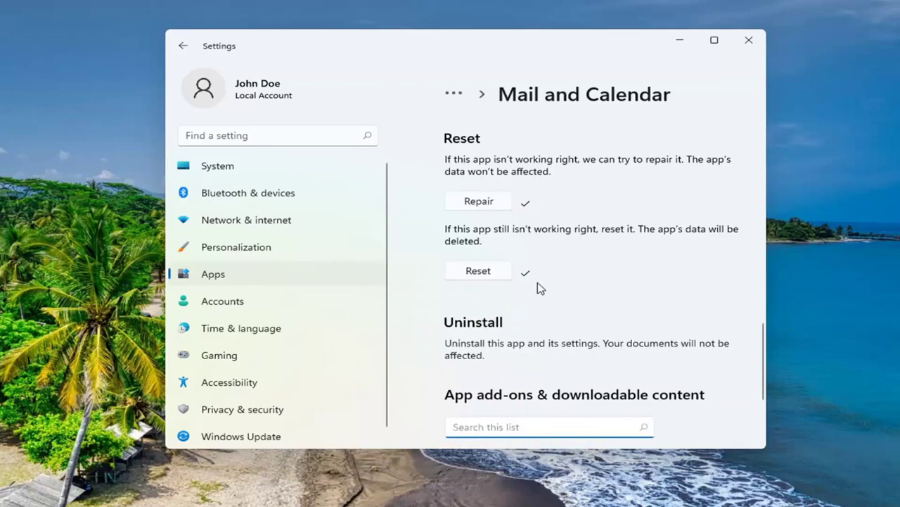
scroll(485, 343, down, 1)
scroll(485, 342, up, 1)
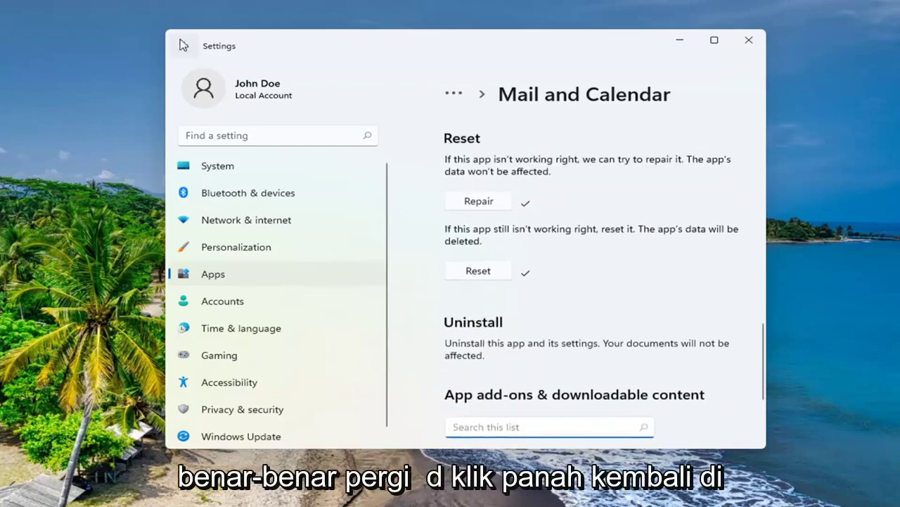
Step: Search the installed apps list for "mail" to check whether the app is gone, and close Settings
click(185, 48)
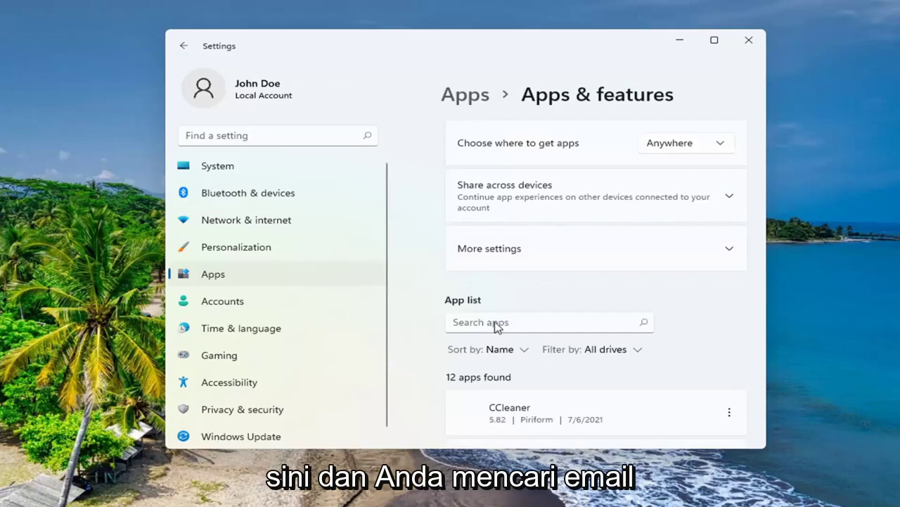
click(504, 326)
text(m)
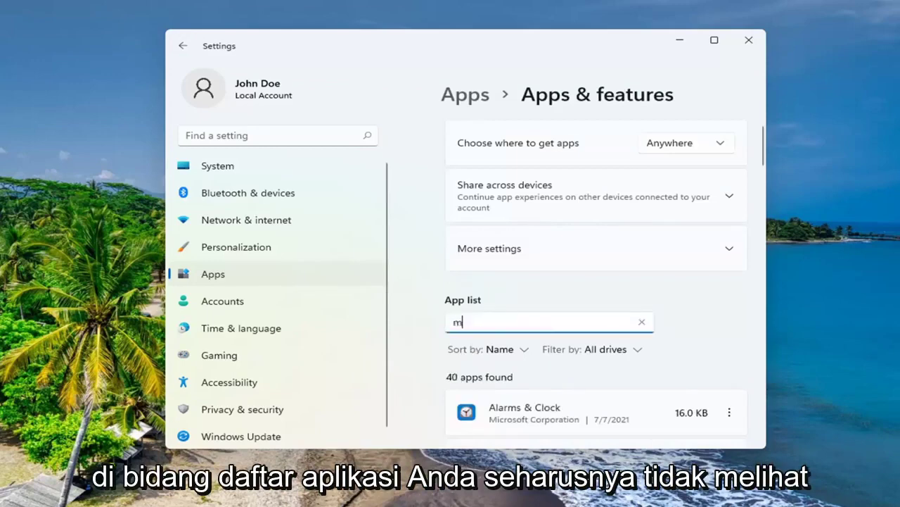
text(ail)
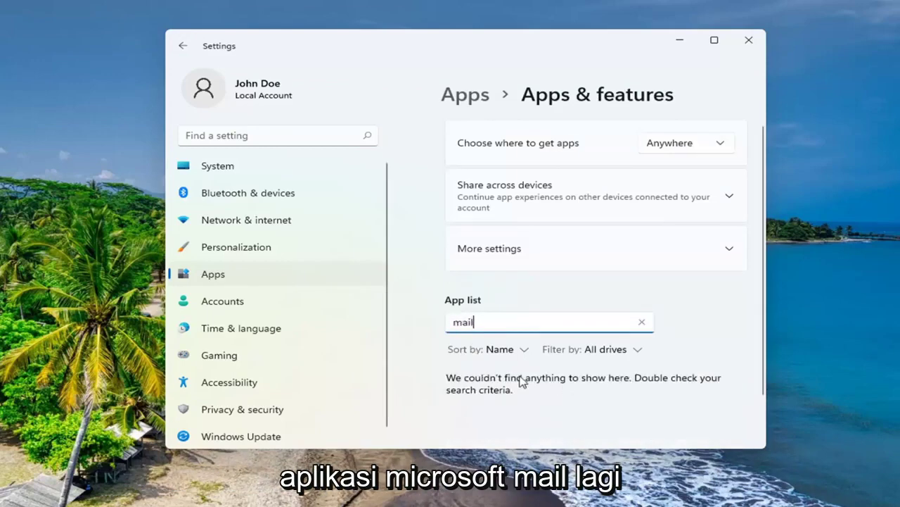
scroll(458, 346, down, 1)
click(748, 40)
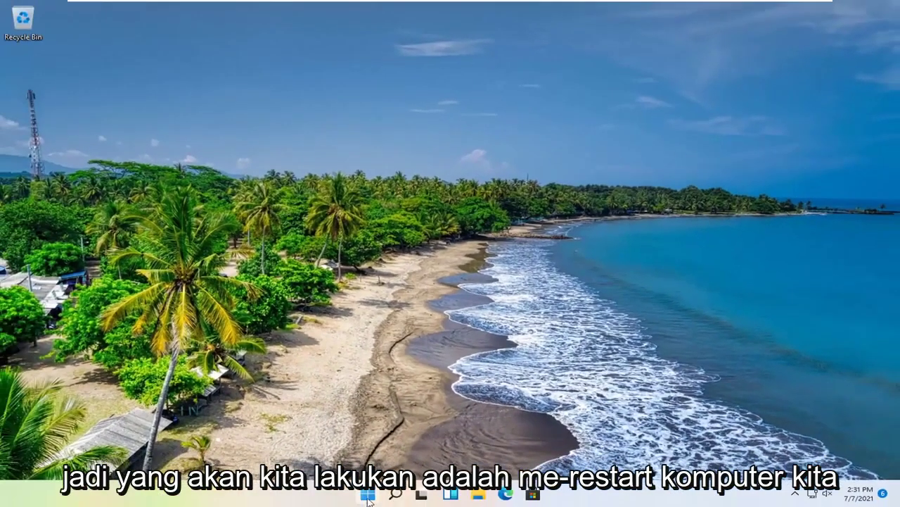
Step: Restart the computer
right_click(359, 504)
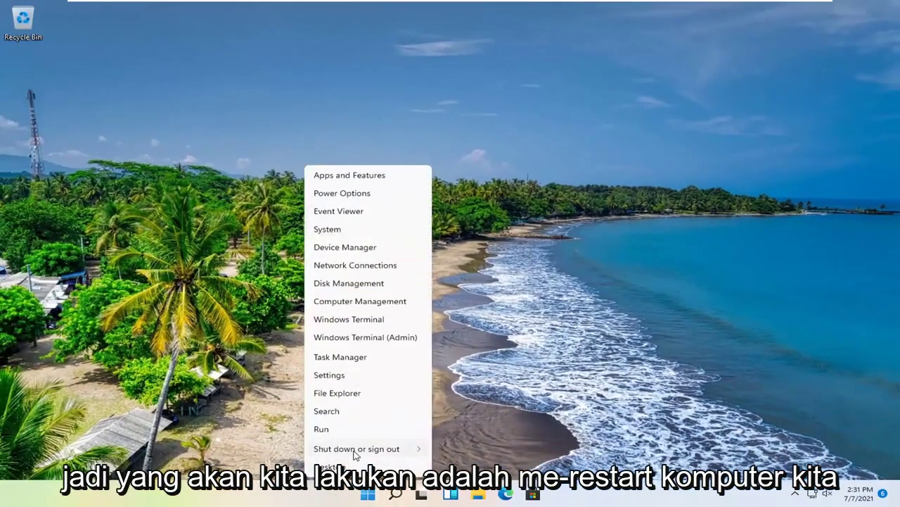
mouse_move(347, 462)
click(452, 465)
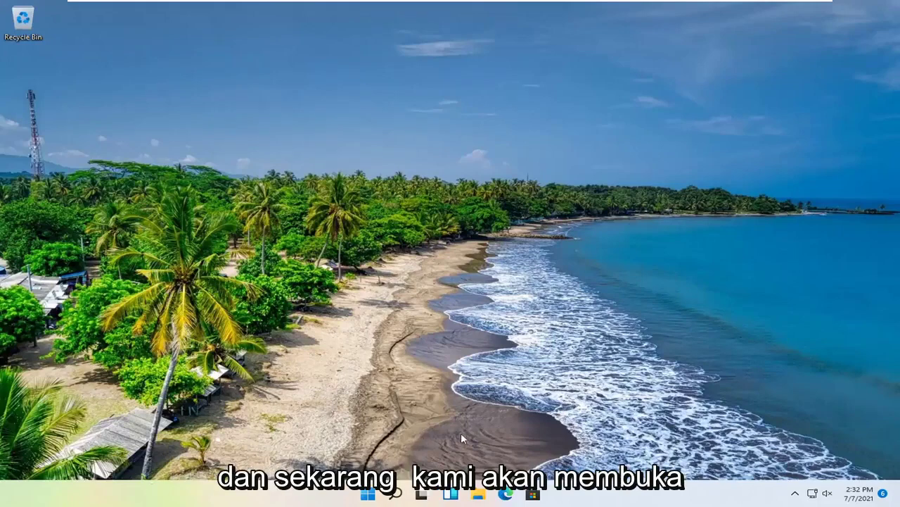
Step: Switch to the Microsoft Store, search for "mail" and open the Mail and Calendar product page
click(534, 497)
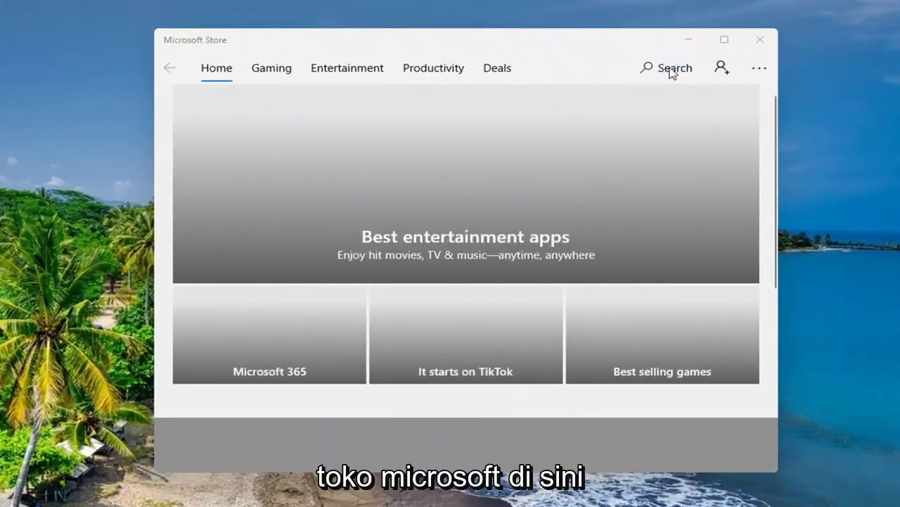
click(669, 67)
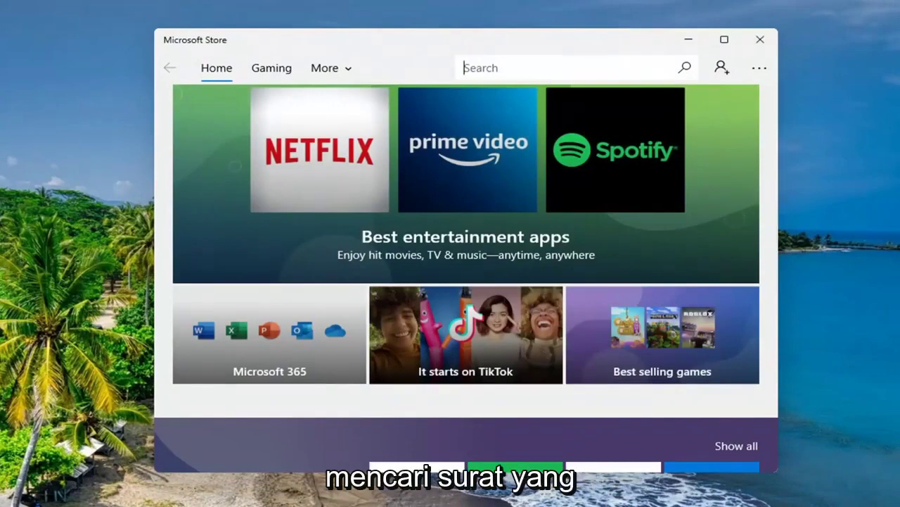
text(mail)
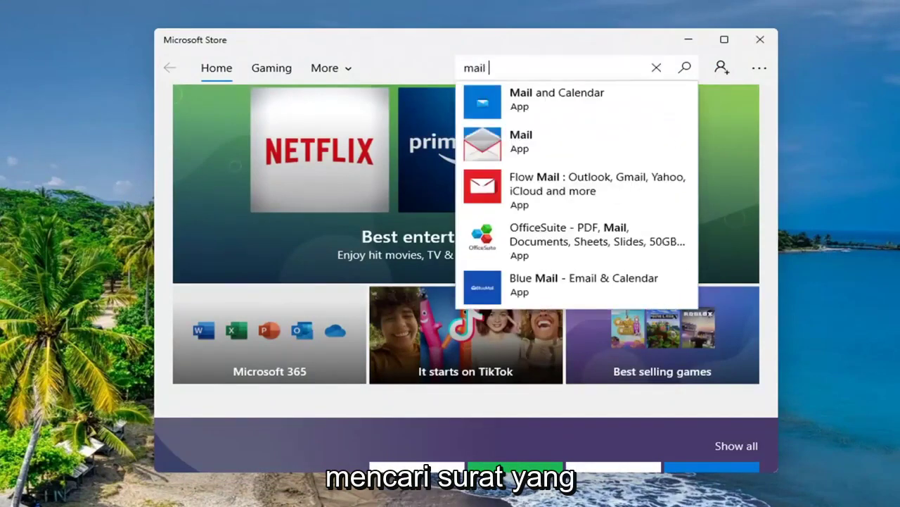
click(537, 100)
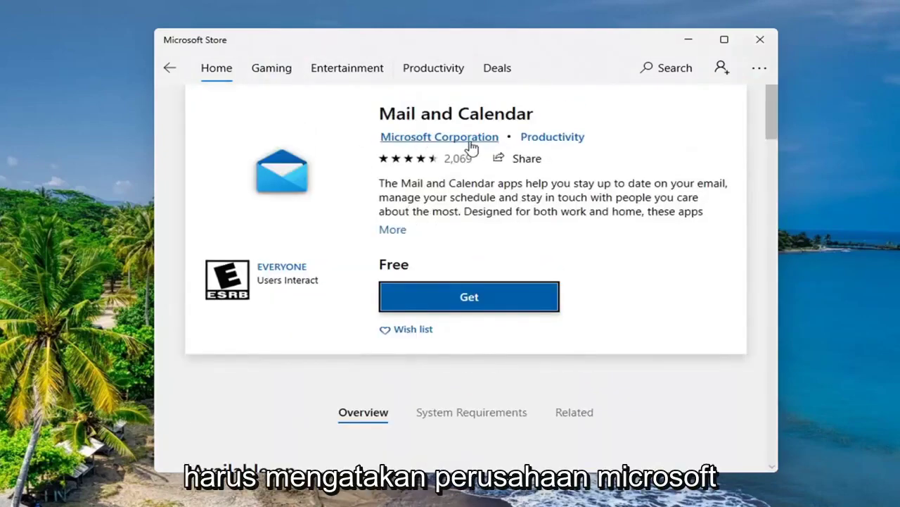
Step: Install Mail and Calendar from its store page, declining to sign in with Microsoft
click(470, 298)
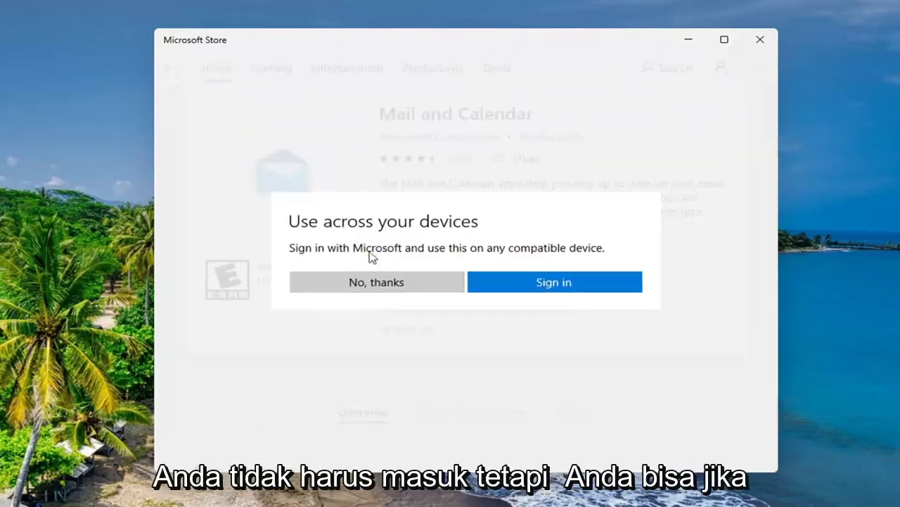
click(384, 289)
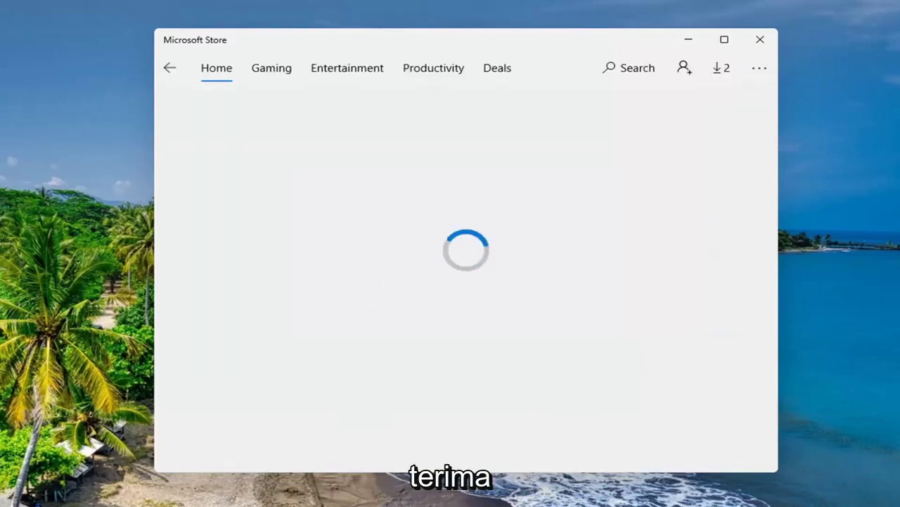
key(Return)
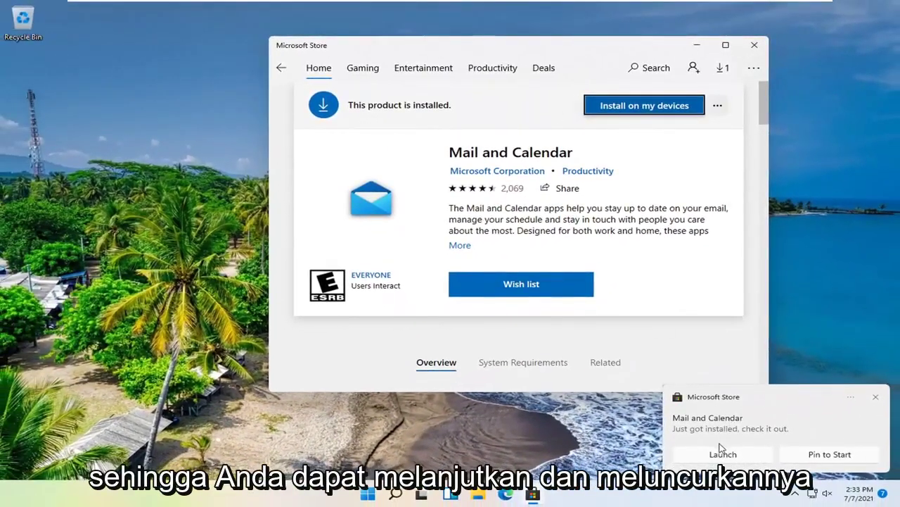
Step: Launch the newly installed Mail app to check it, and close both the Microsoft Store and Mail windows
click(722, 450)
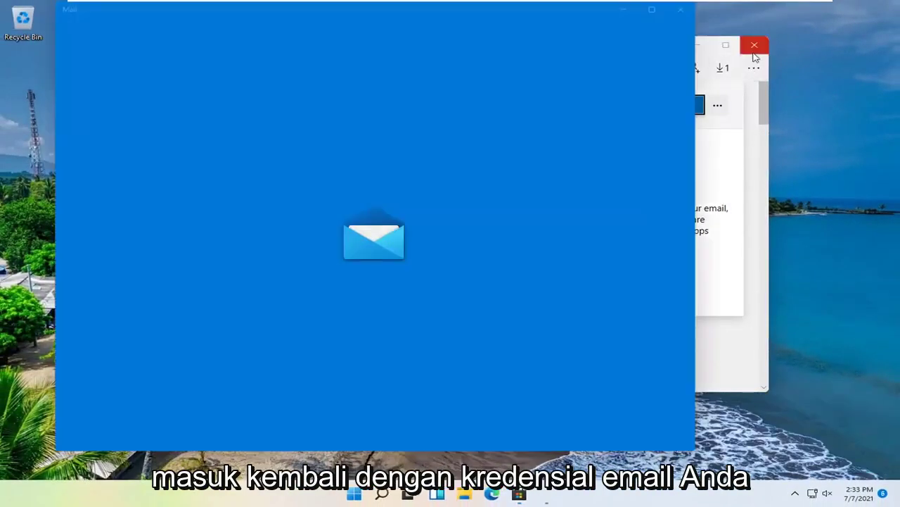
click(753, 53)
drag(374, 18, 470, 36)
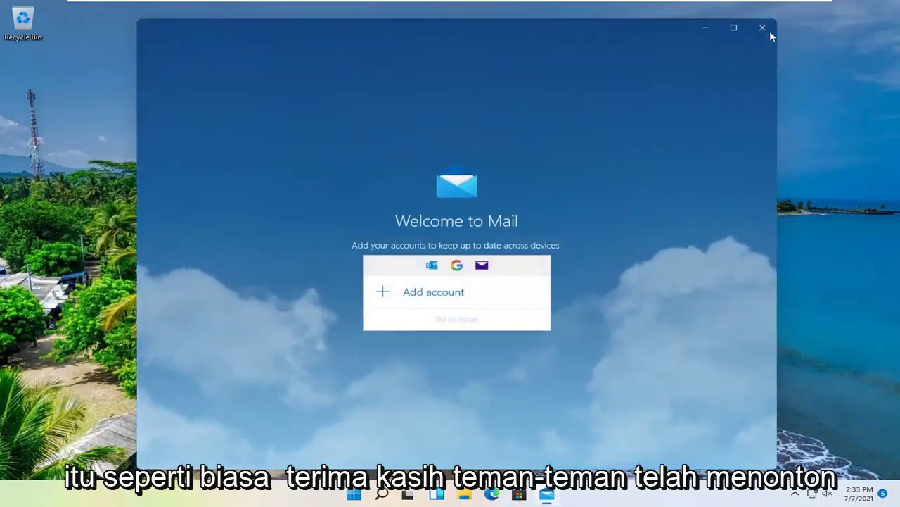
click(771, 32)
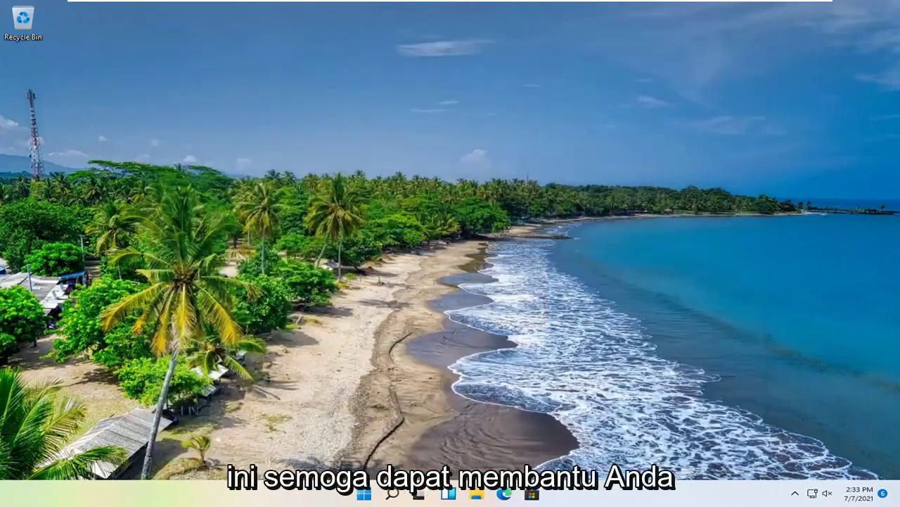